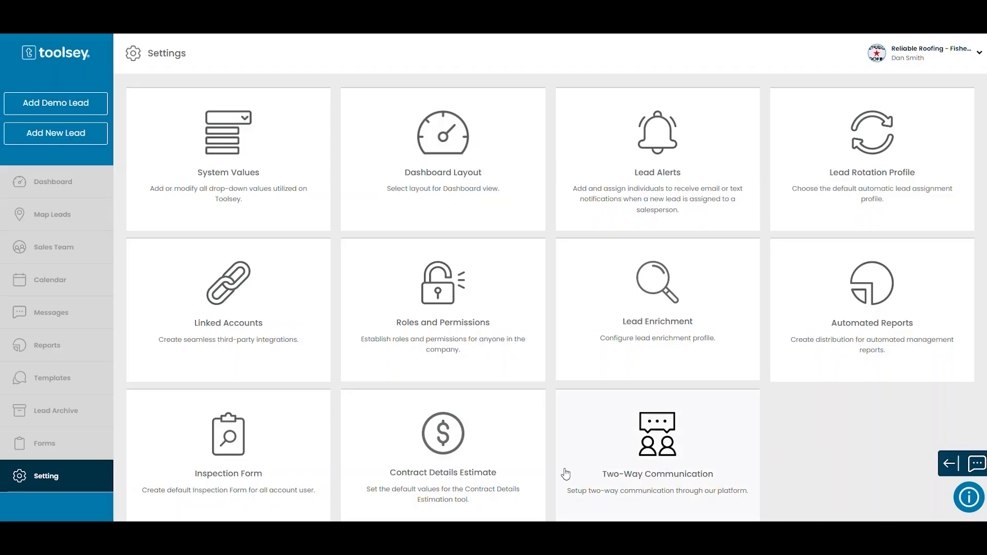
# Open the "Send from" Email settings under Two-Way Communication and proceed to the branded sending domain setup form.
pyautogui.click(646, 483)
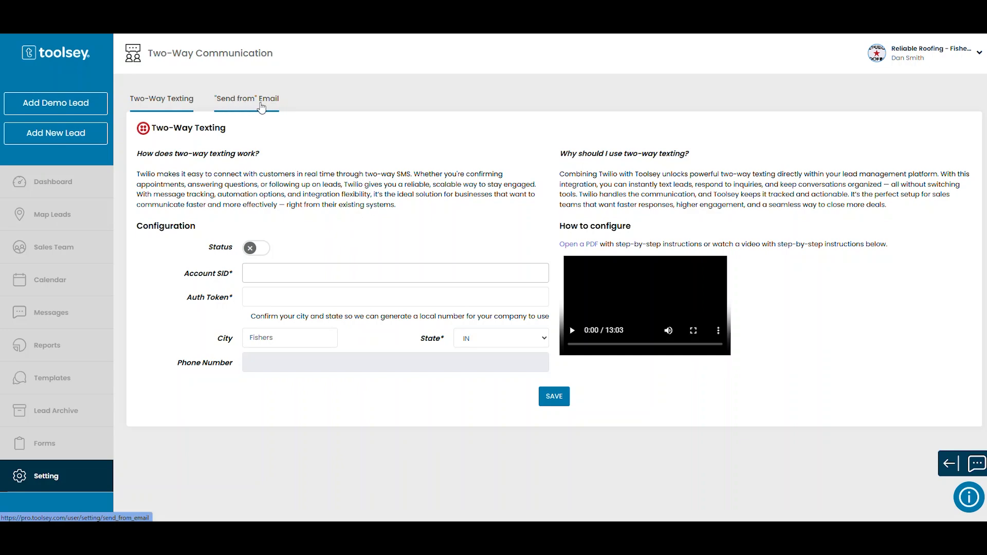
pyautogui.click(262, 106)
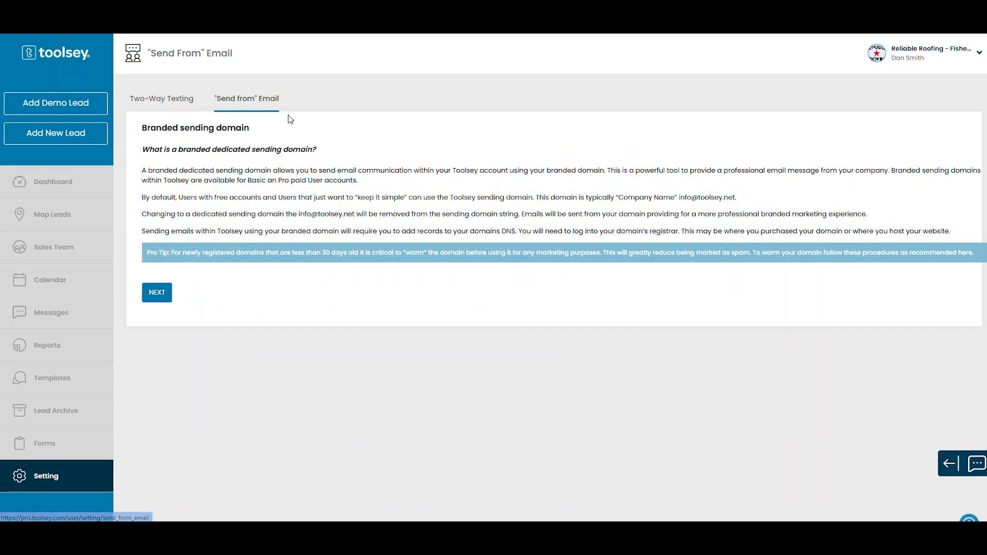
pyautogui.click(157, 293)
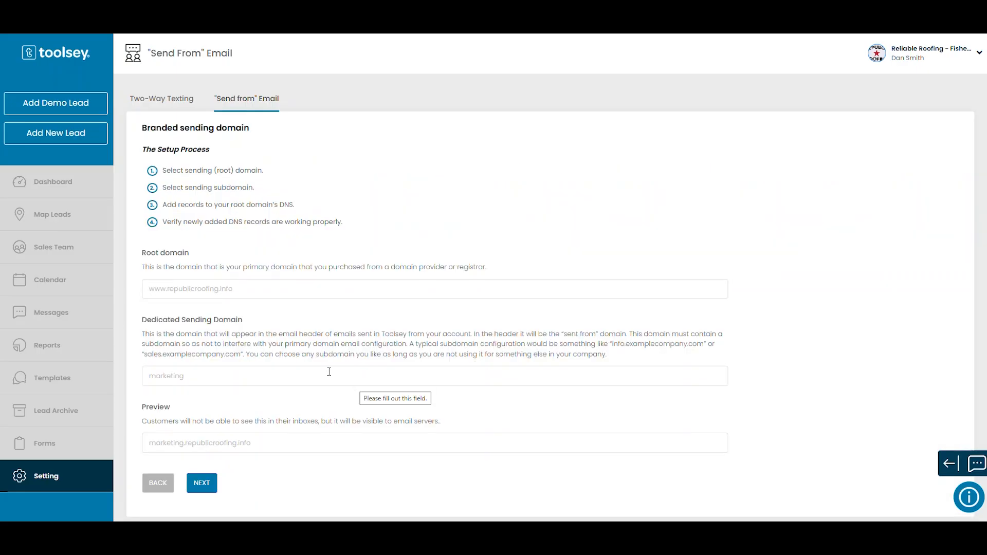
# Enter atomicgas.com as the root domain for branded sending.
pyautogui.click(197, 290)
pyautogui.write('atic')
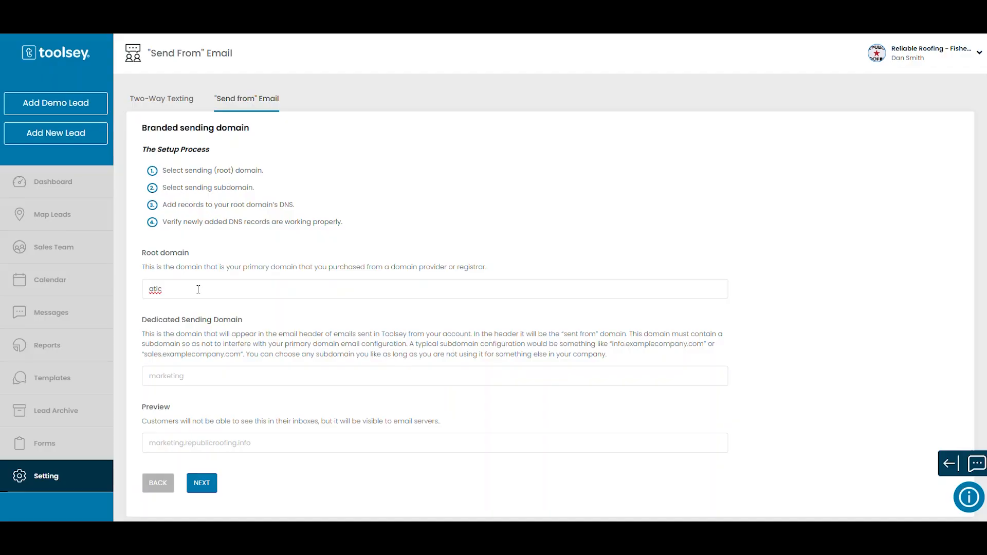
pyautogui.write('gas')
pyautogui.press('BackSpace')
pyautogui.press('BackSpace')
pyautogui.press('BackSpace')
pyautogui.press('BackSpace')
pyautogui.press('BackSpace')
pyautogui.write('omicf')
pyautogui.press('BackSpace')
pyautogui.write('gas.com')
# Set the dedicated sending domain's subdomain to info and continue to the DNS records.
pyautogui.click(197, 377)
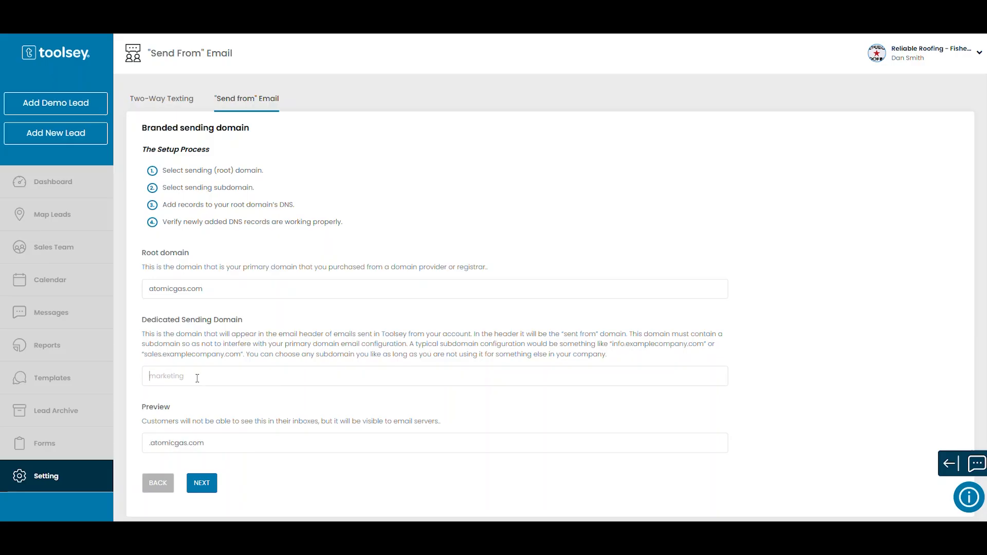
pyautogui.write('info')
pyautogui.click(285, 440)
pyautogui.click(203, 483)
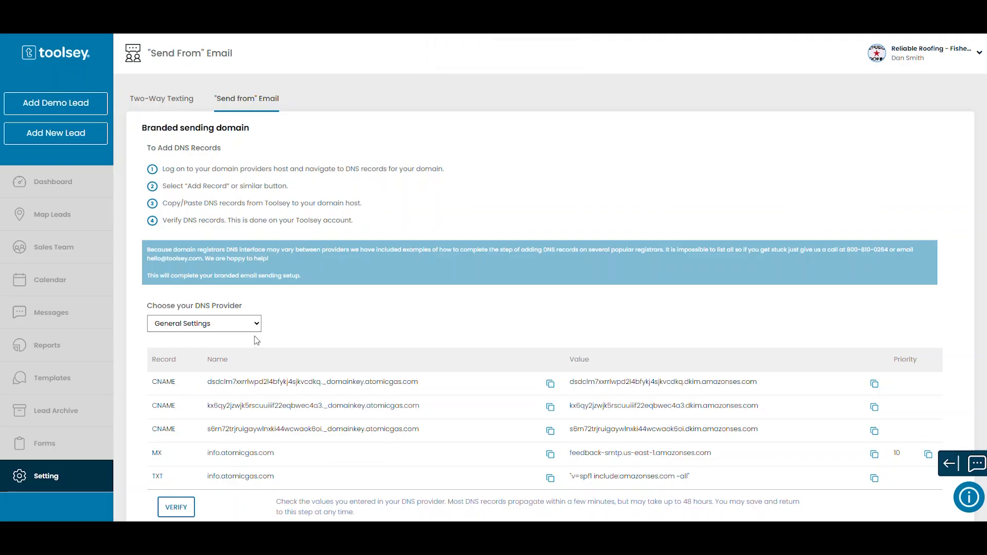
# Review the available DNS provider choices and look over the DNS records page for atomicgas.com at NameBright.
pyautogui.click(254, 327)
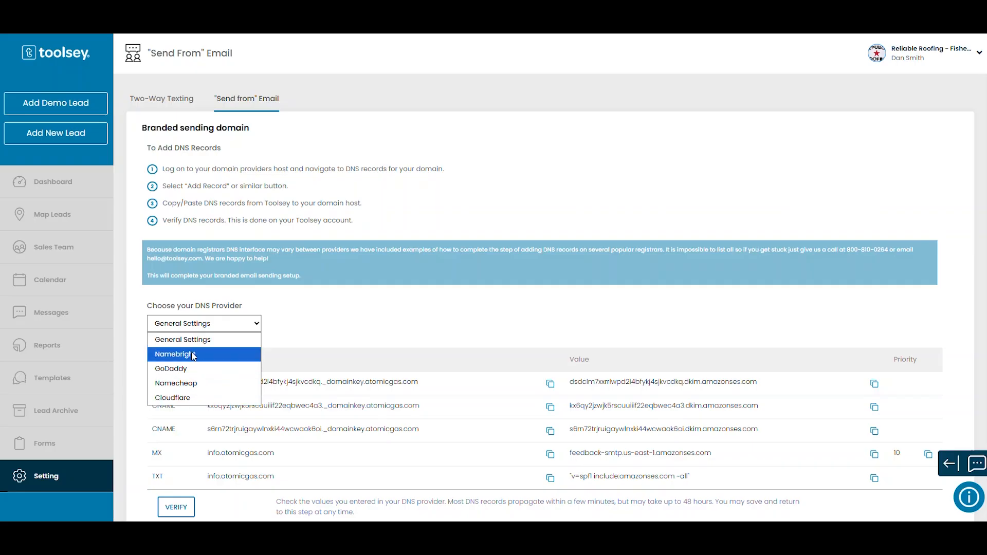
pyautogui.click(251, 328)
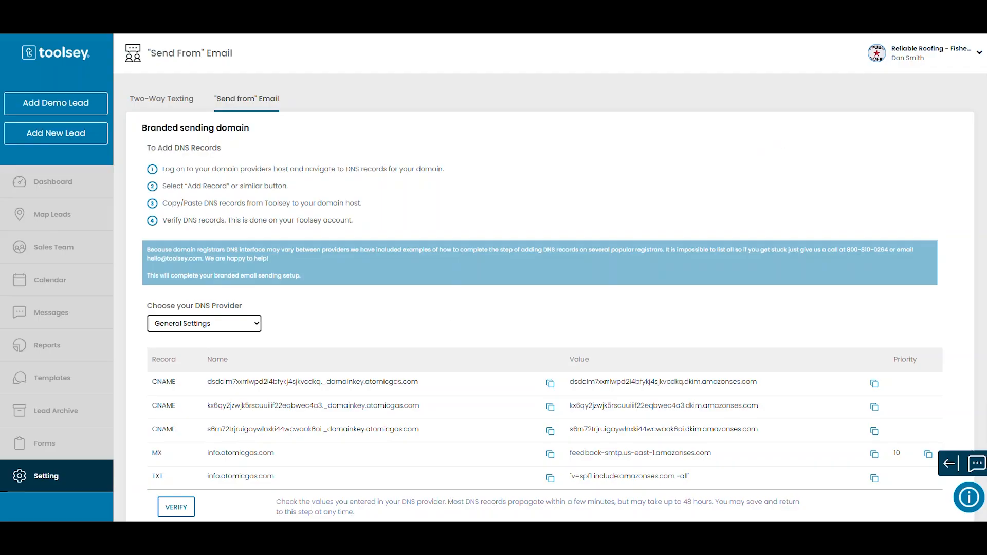
pyautogui.click(869, 5)
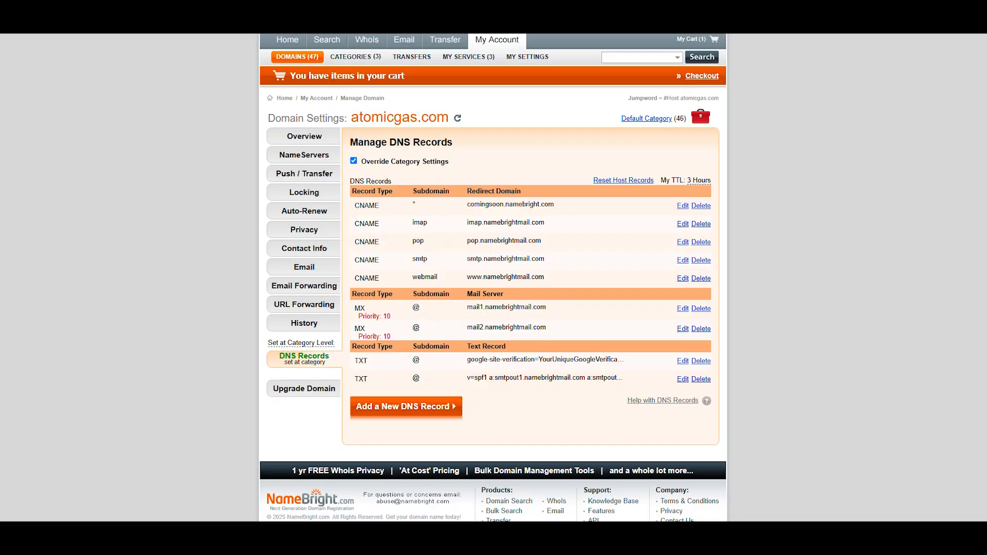
pyautogui.hotkey('ctrl', 'Tab')
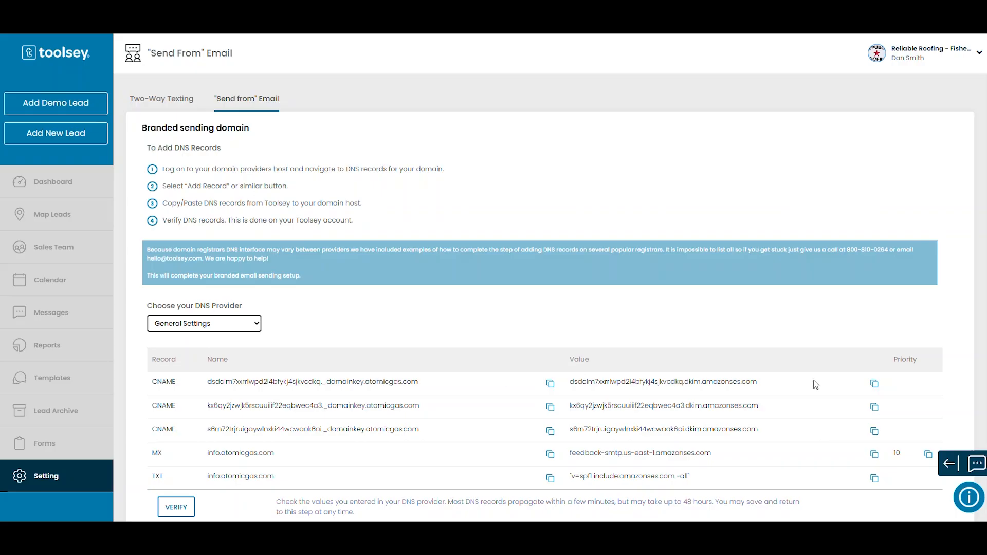
# Copy the first CNAME record's name and choose Namebright as the DNS provider.
pyautogui.click(550, 386)
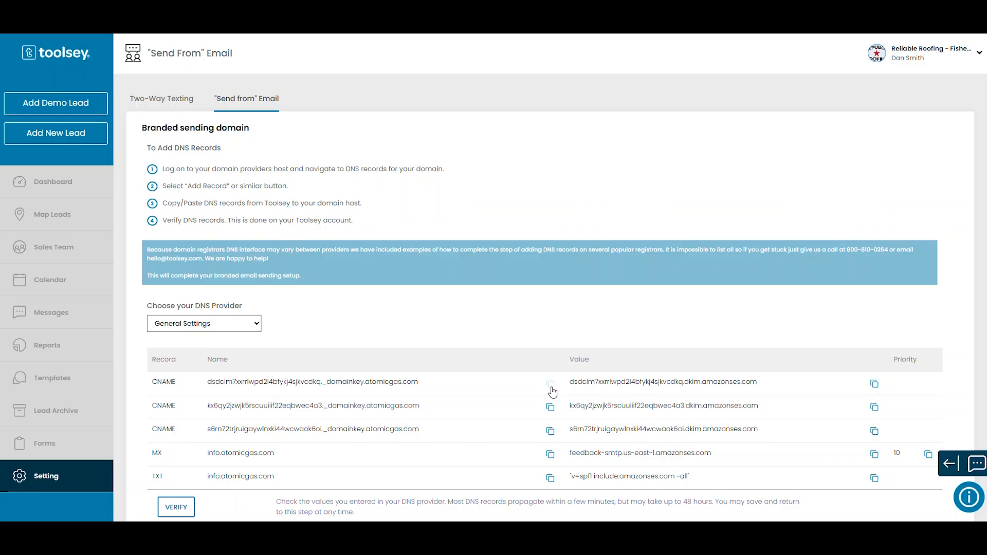
pyautogui.click(251, 323)
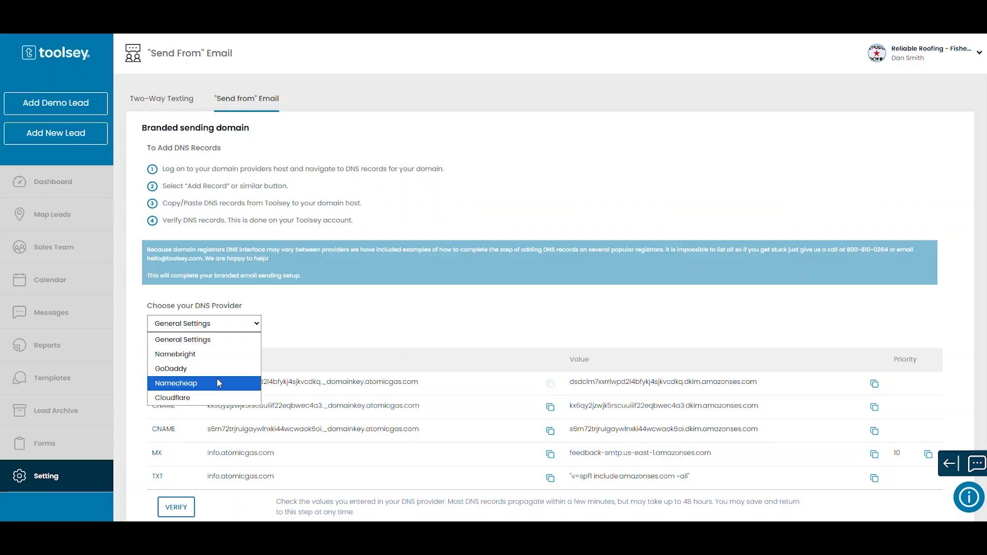
pyautogui.click(207, 355)
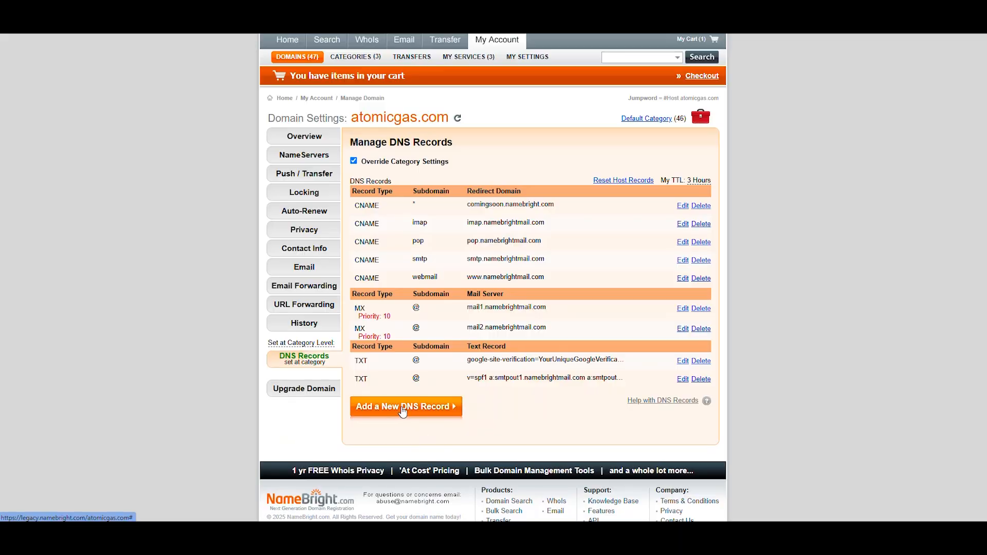
# Switch to NameBright, start a new CNAME Canonical Name record for atomicgas.com, and check its subdomain host name choices.
pyautogui.click(403, 408)
pyautogui.click(491, 417)
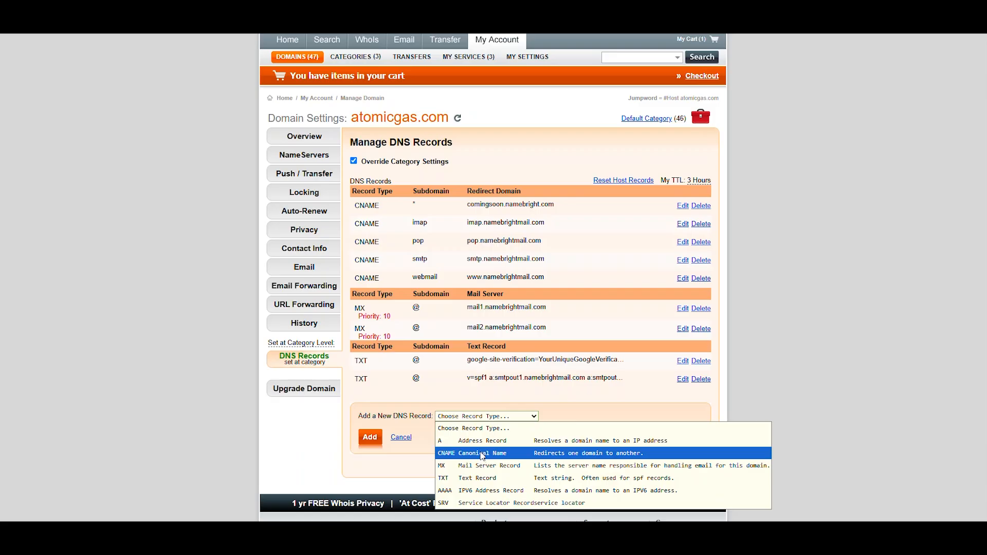
pyautogui.click(484, 455)
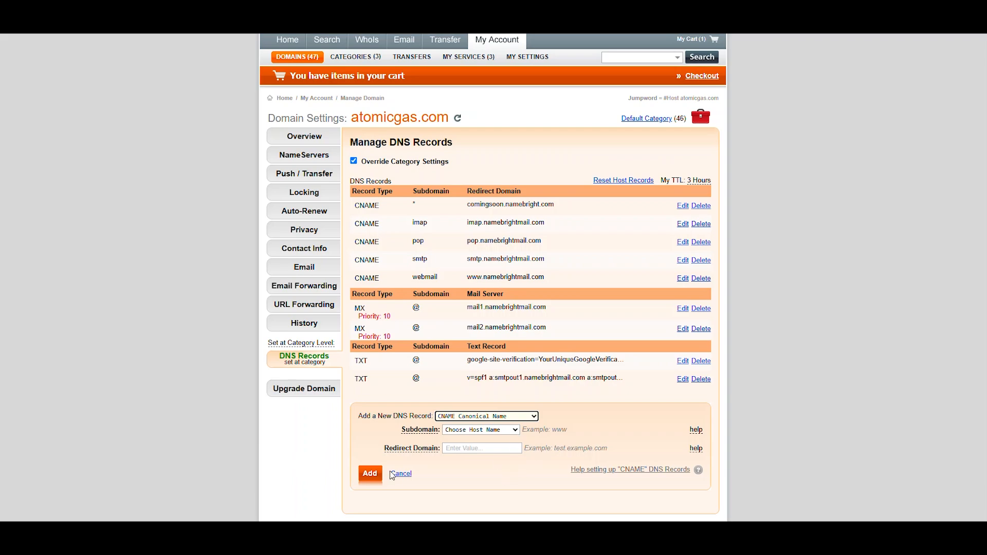
pyautogui.click(515, 430)
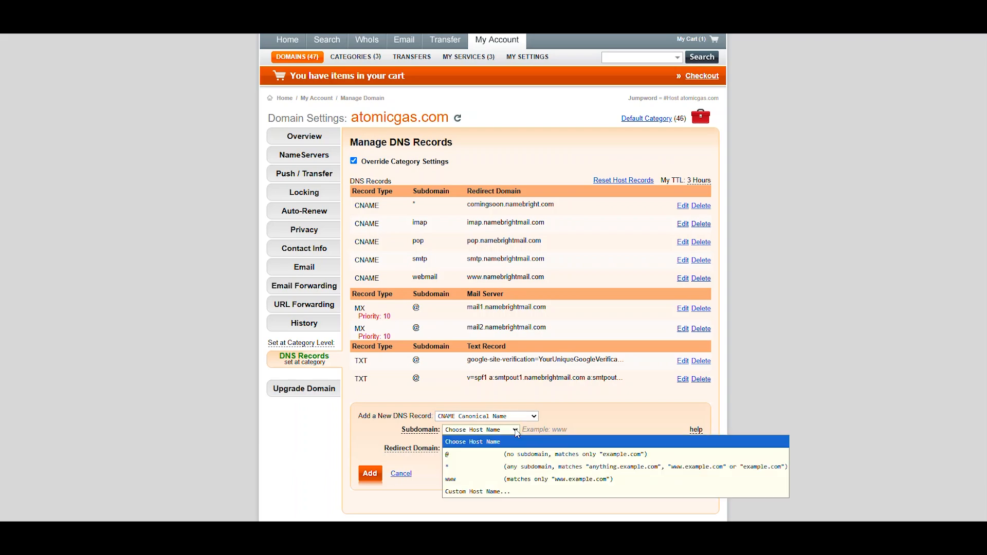
pyautogui.click(516, 431)
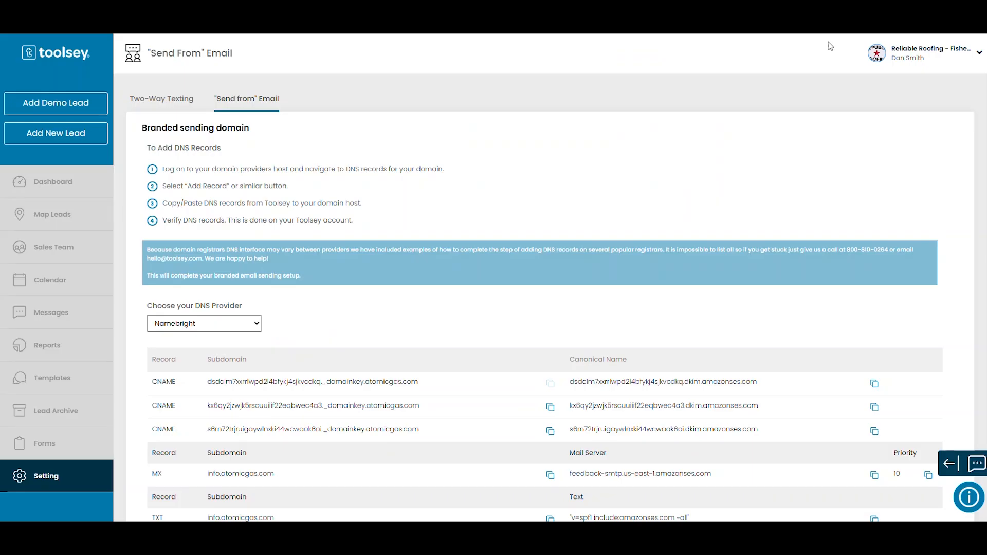
# Return to Toolsey's DNS records and highlight the 48 hours propagation time in the note beside the verification option.
pyautogui.scroll(-2, 256, 447)
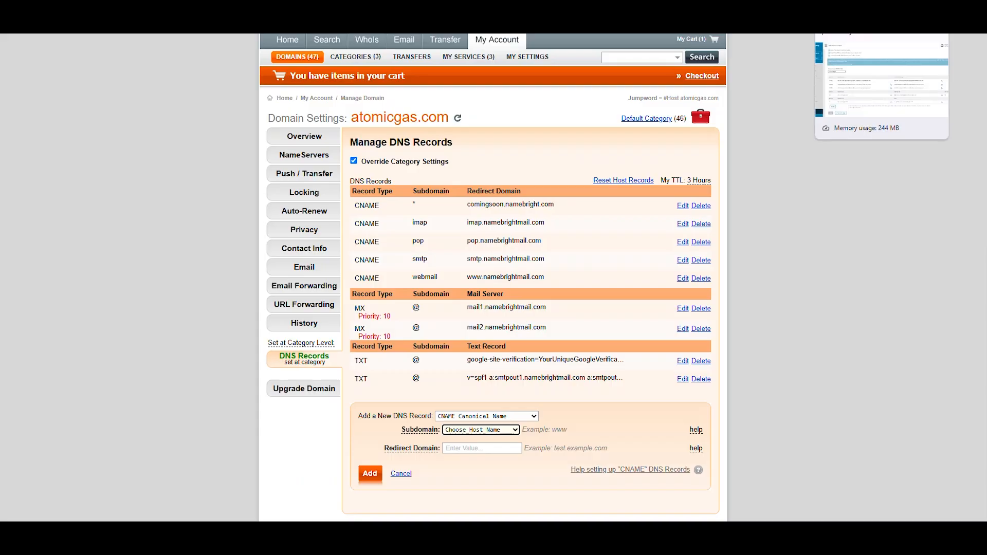
pyautogui.click(864, 6)
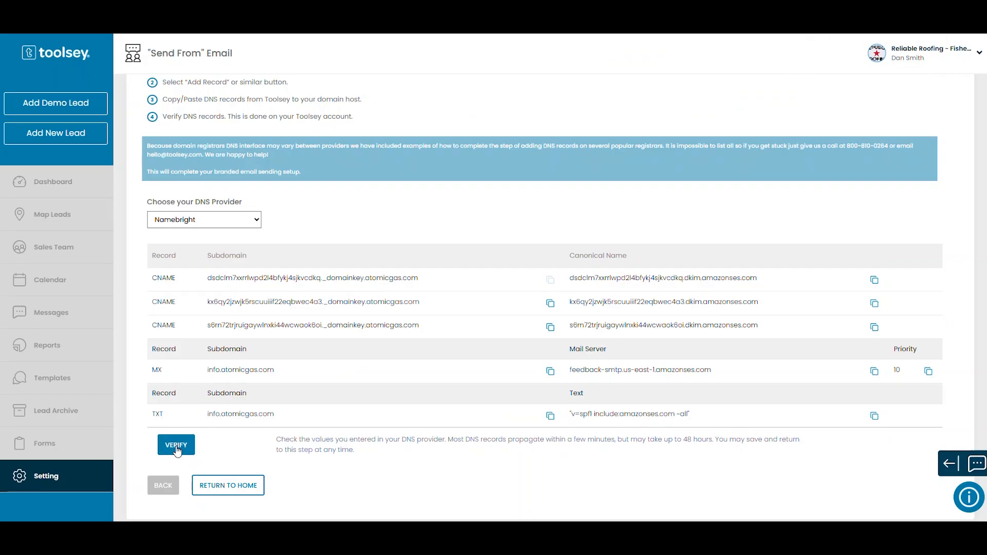
pyautogui.moveTo(683, 441); pyautogui.dragTo(713, 444)
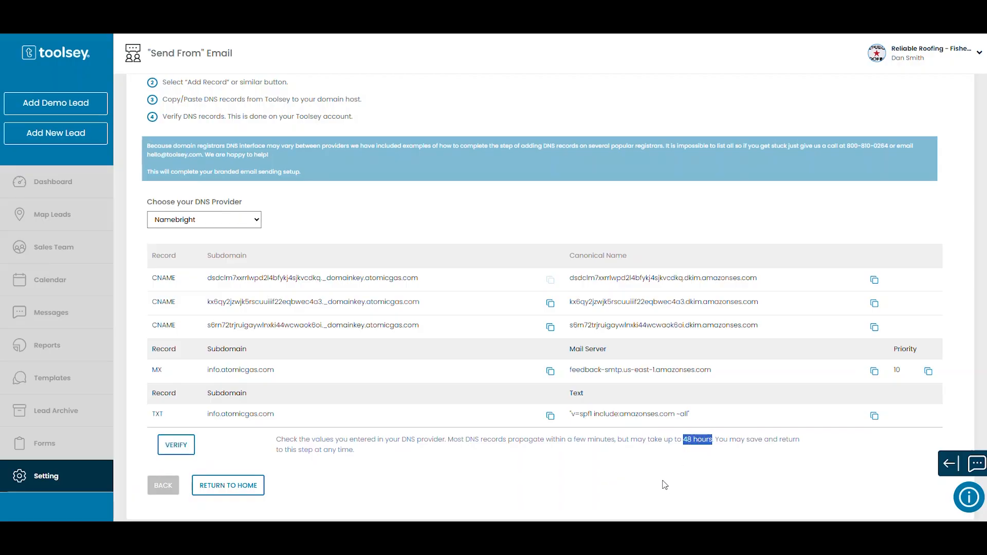